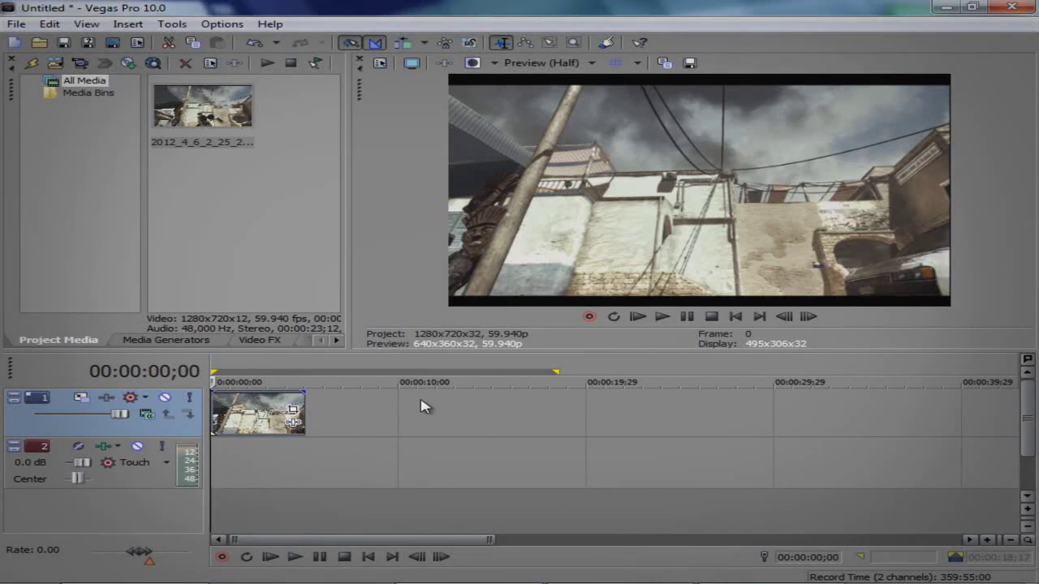
Step: In the game clip's properties, turn off Maintain aspect ratio and enable Disable resample
right_click(249, 426)
click(309, 406)
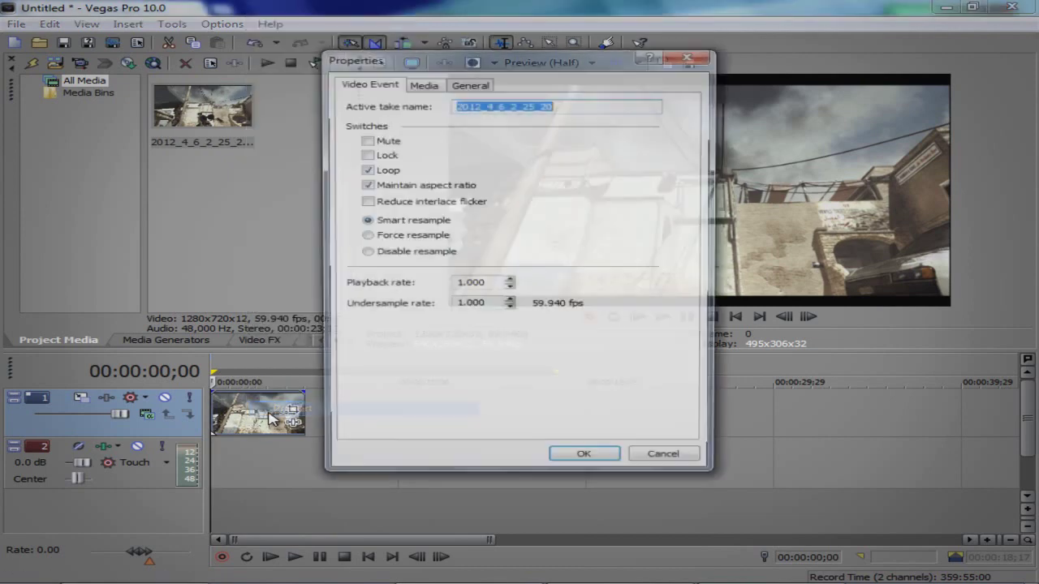
click(431, 185)
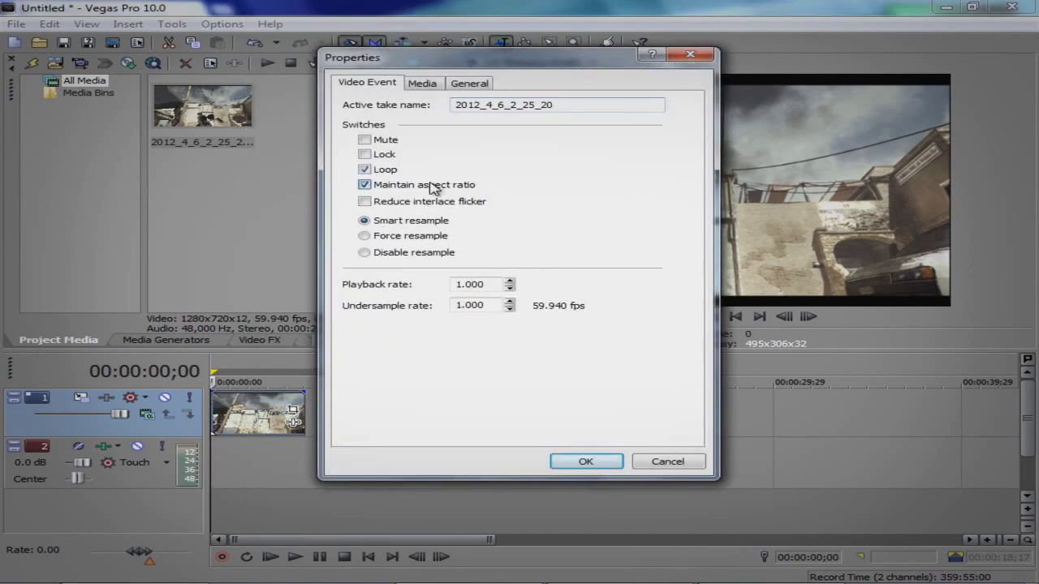
click(399, 255)
click(599, 458)
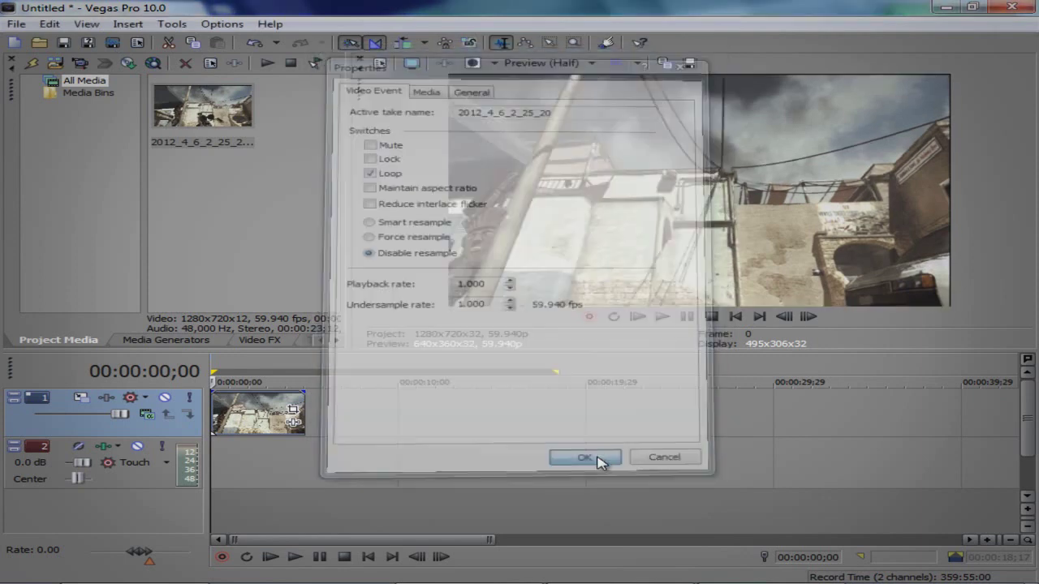
click(232, 429)
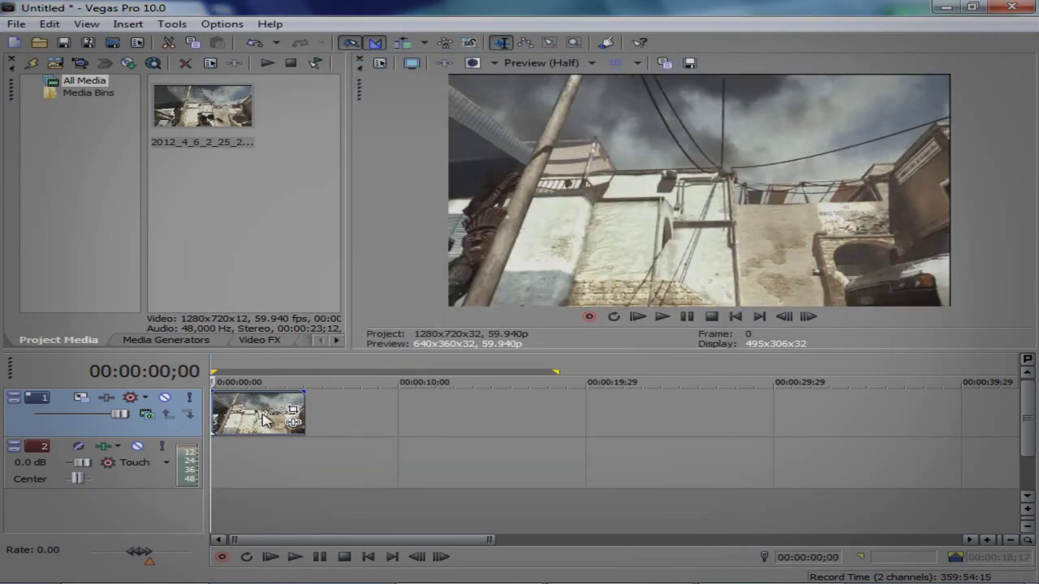
Step: Tighten the game clip's Pan/Crop frame to 1266.2 × 712.3 and preview playback
click(293, 411)
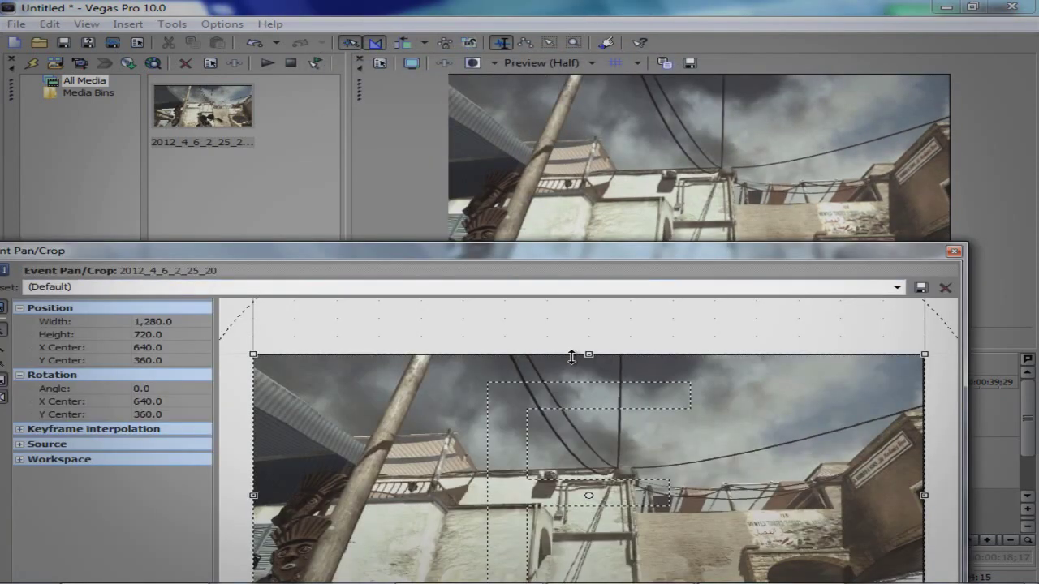
drag(573, 355, 573, 358)
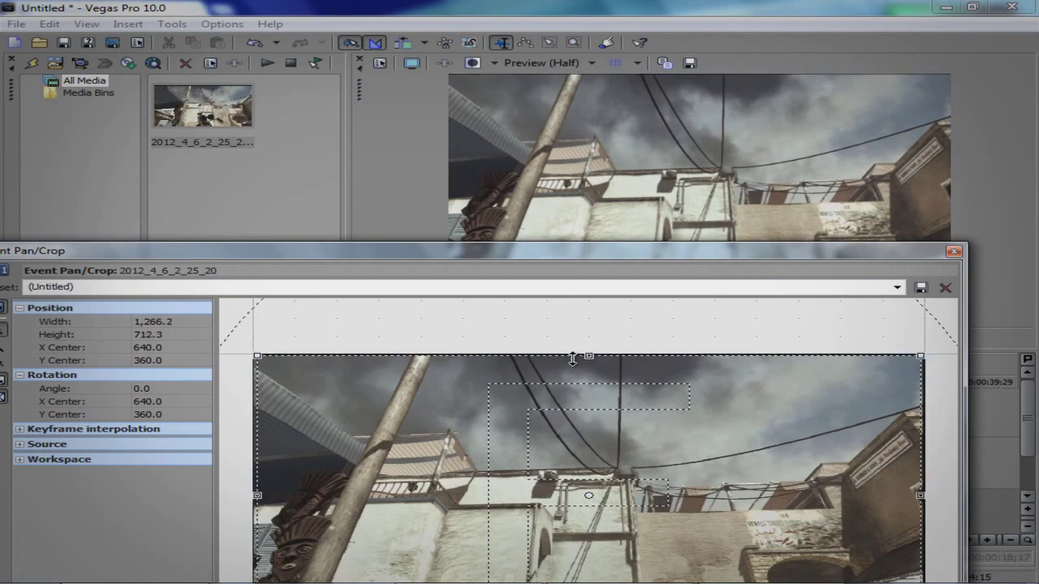
click(954, 250)
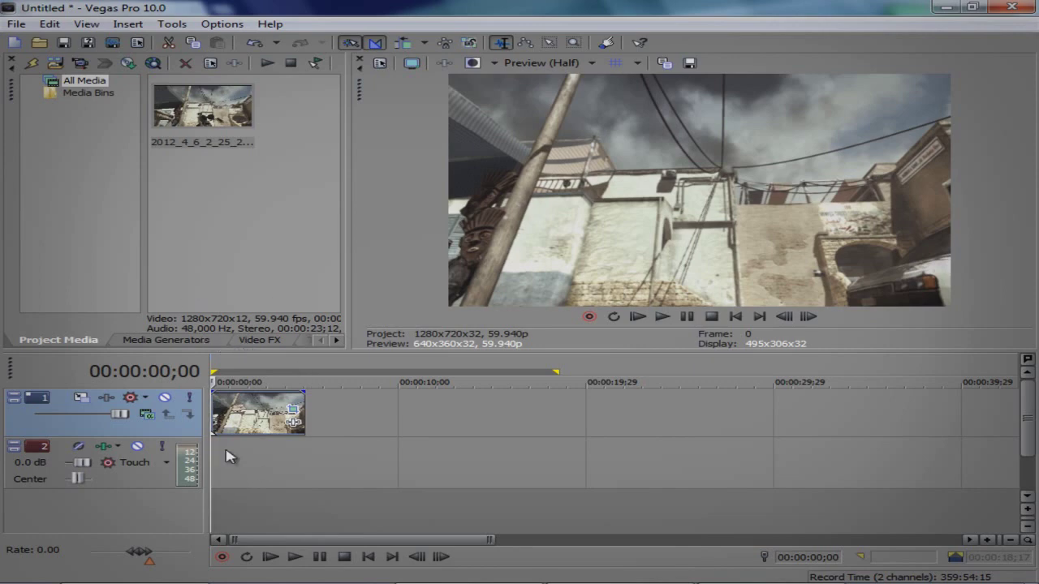
key(space)
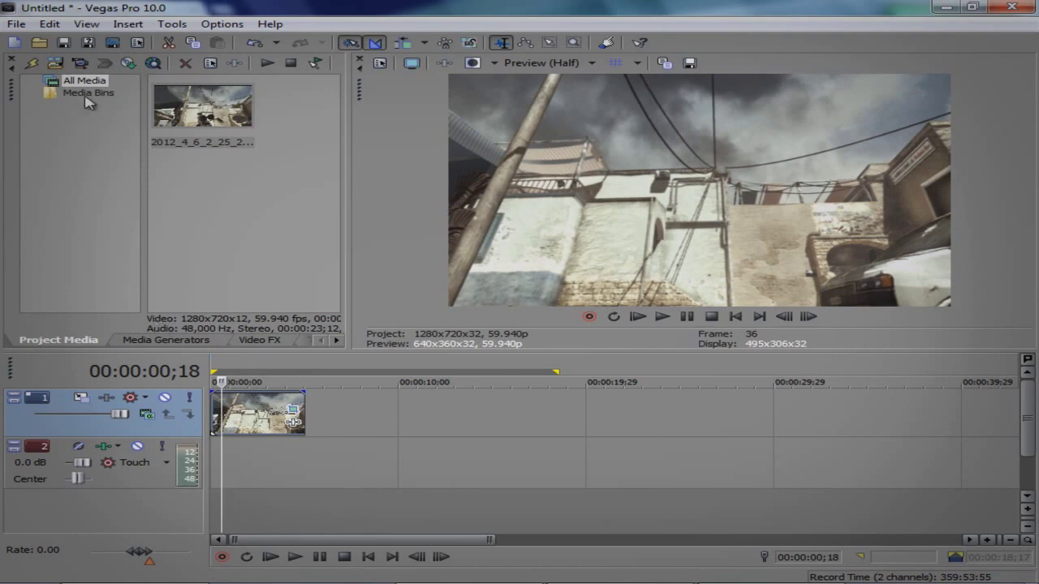
Step: Time-stretch the game clip so it ends near 00:00:08;04
click(241, 422)
drag(299, 409, 357, 412)
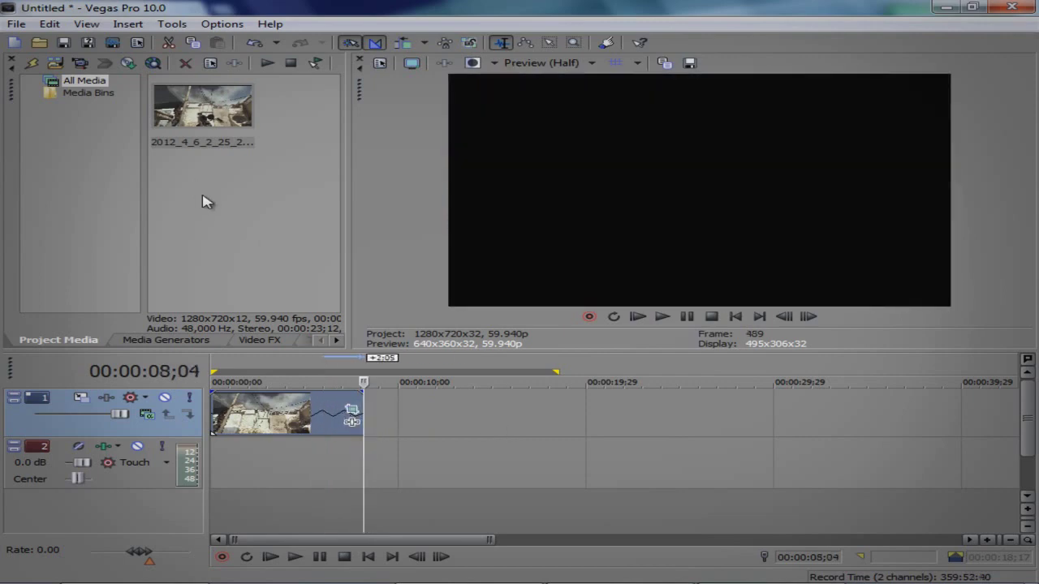
Step: Delete the audio track and review the game clip's properties
click(190, 340)
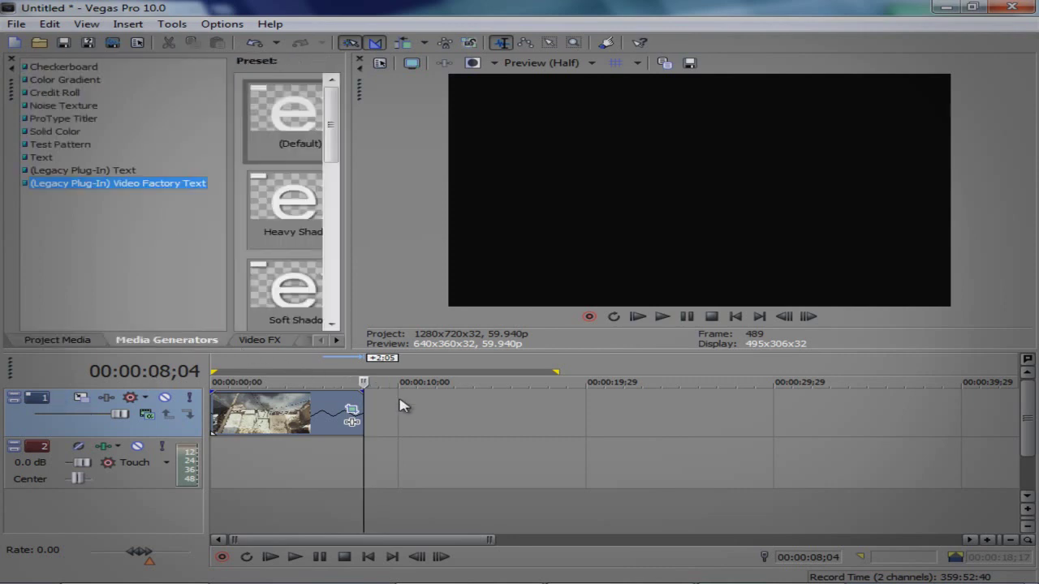
right_click(406, 463)
click(464, 342)
click(266, 420)
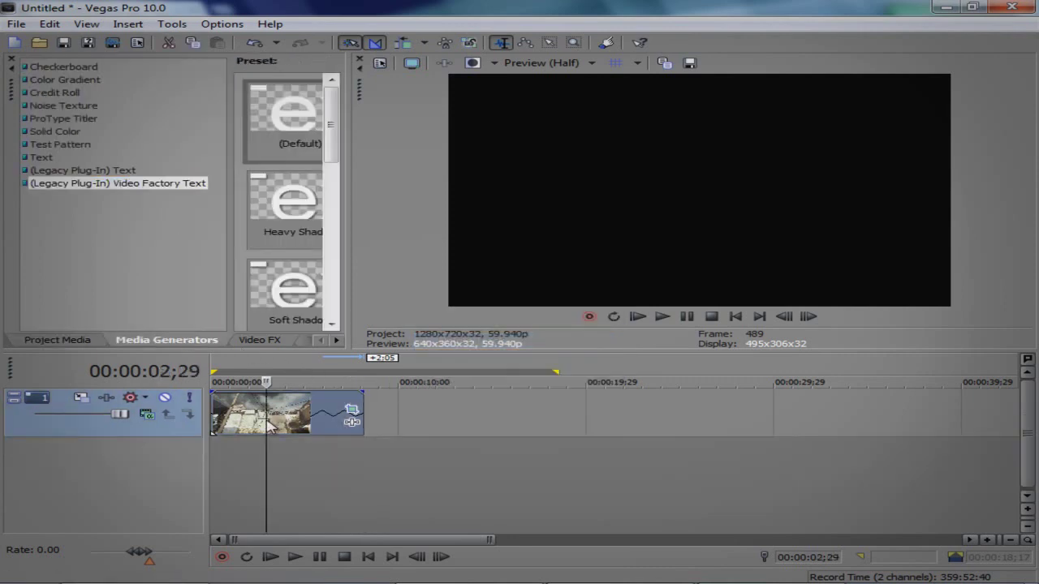
right_click(266, 420)
click(373, 404)
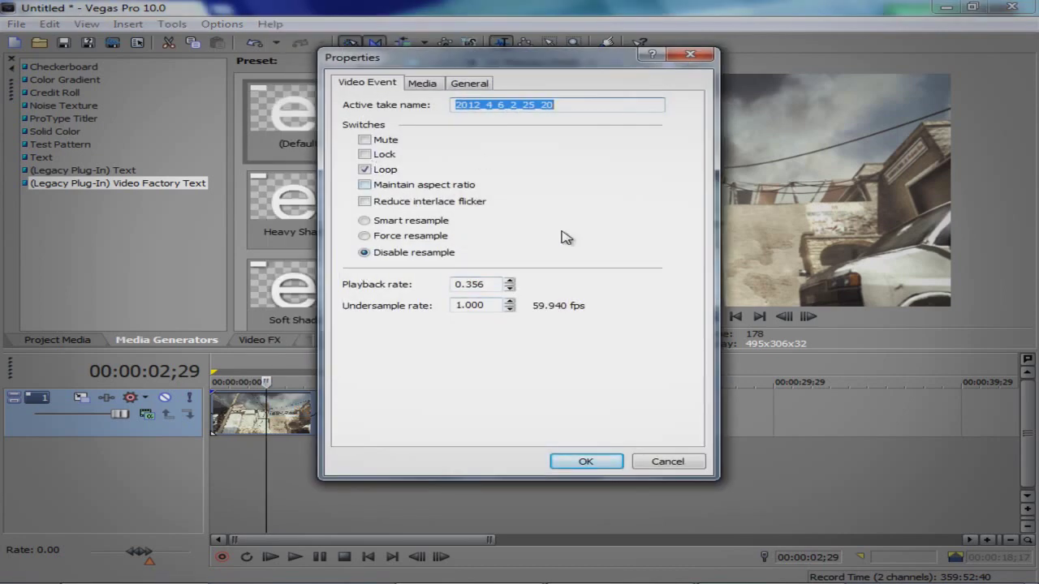
click(608, 461)
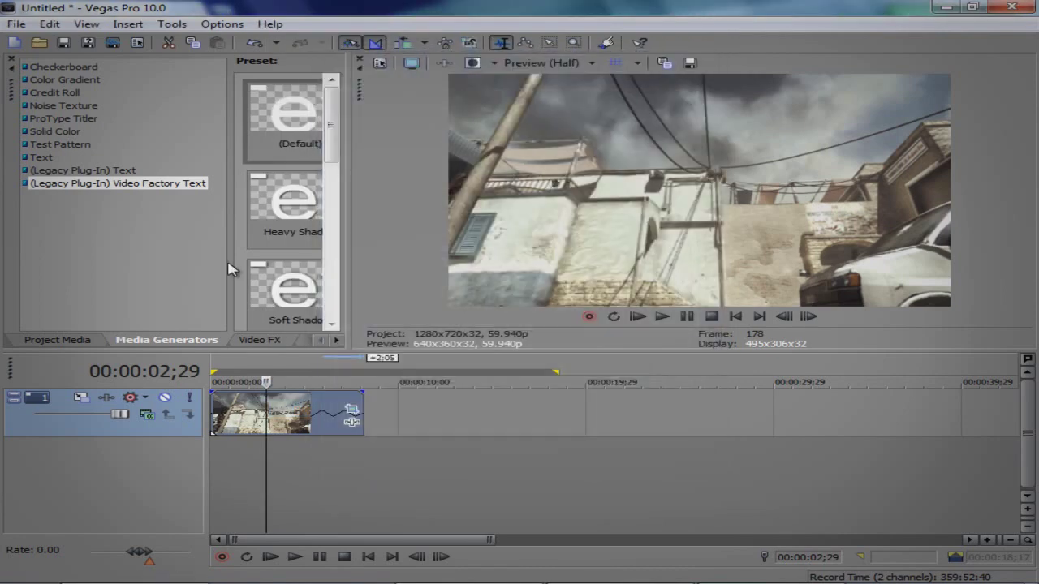
Step: Insert a new empty video track above the game clip and browse the media generators
right_click(443, 414)
click(479, 282)
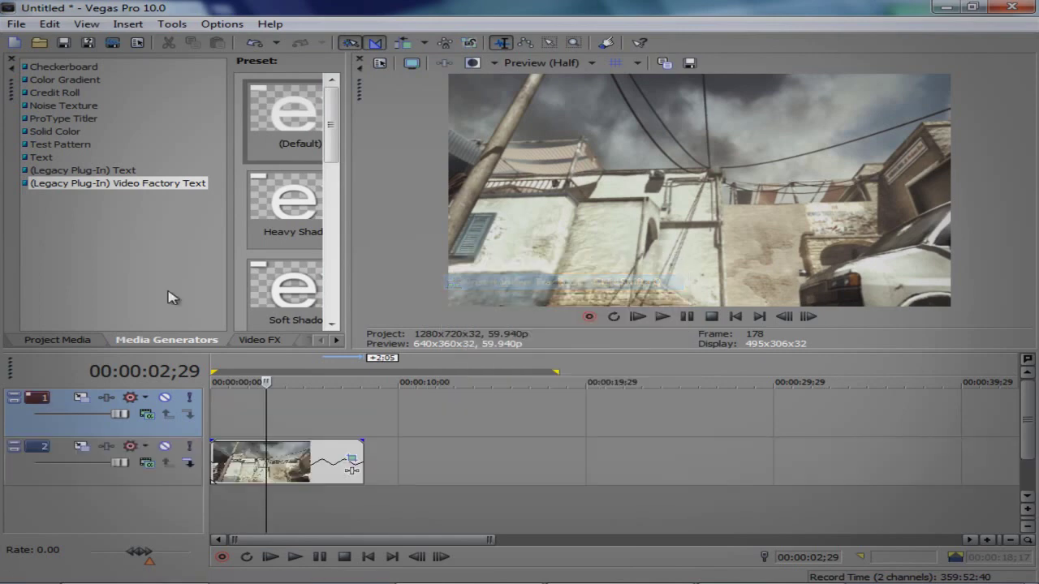
click(82, 341)
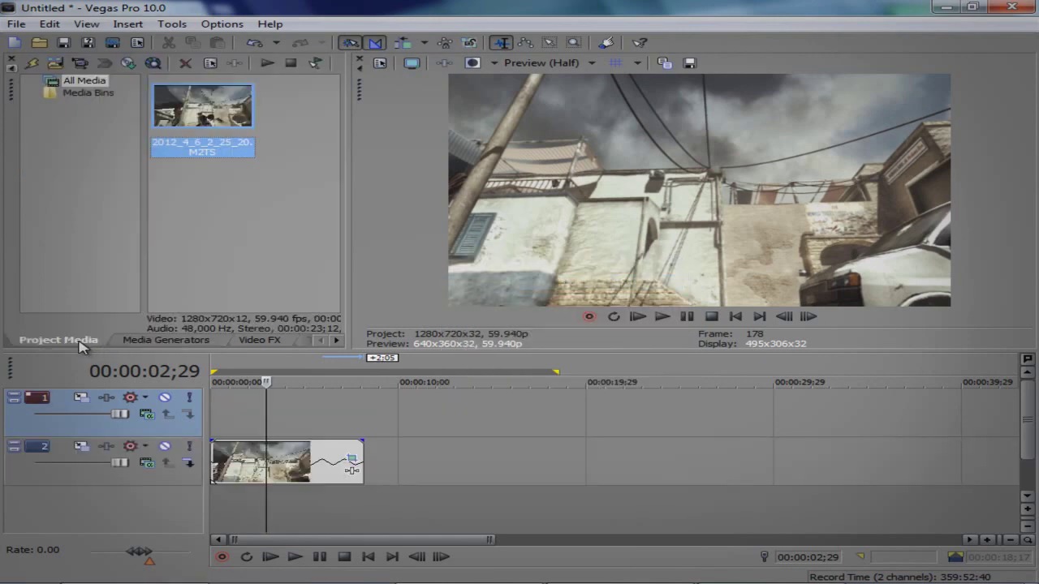
click(130, 344)
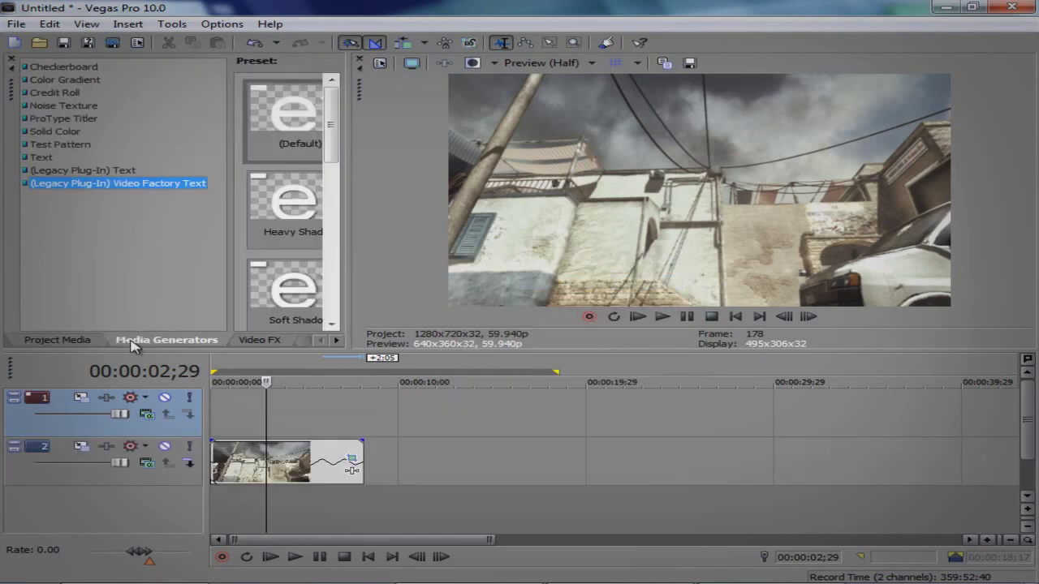
click(101, 169)
Step: Place the Video Factory Text (Default) preset on the new top track at the project start
click(74, 146)
click(82, 184)
drag(264, 142, 232, 425)
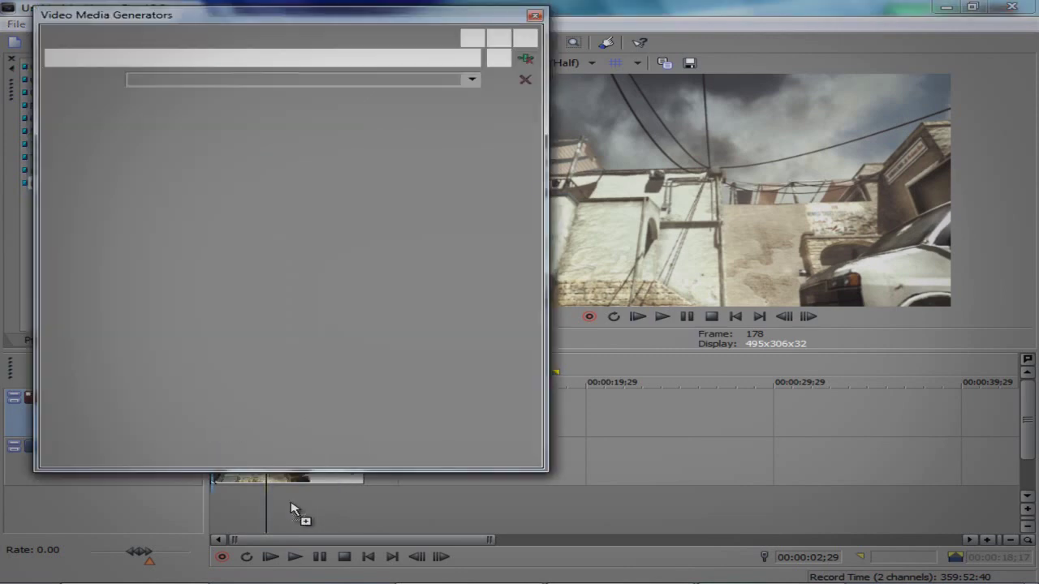
drag(265, 513, 172, 519)
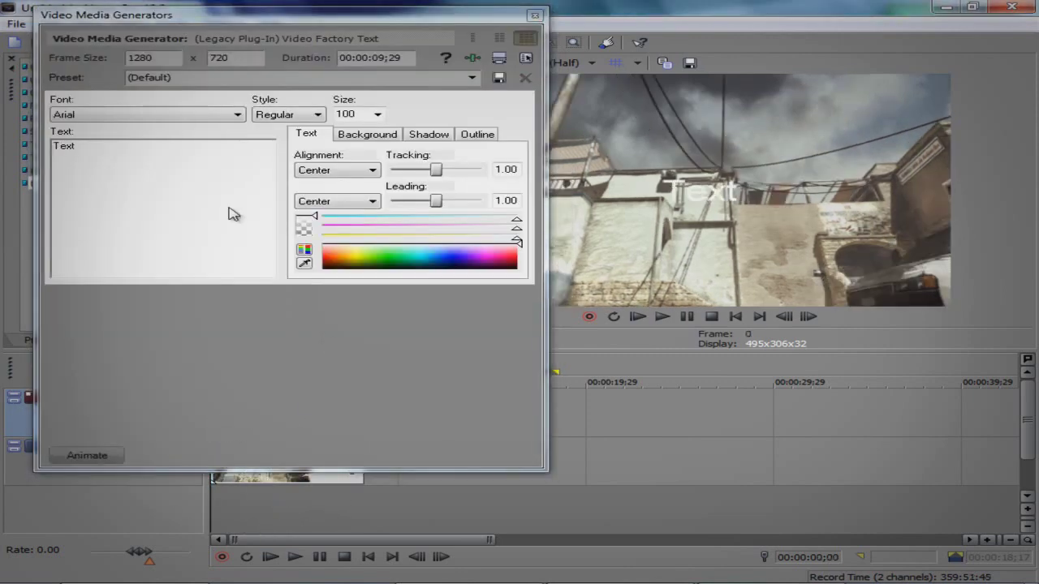
Step: Set the title text to 'Tut' in the Bebas font at size 275
click(52, 146)
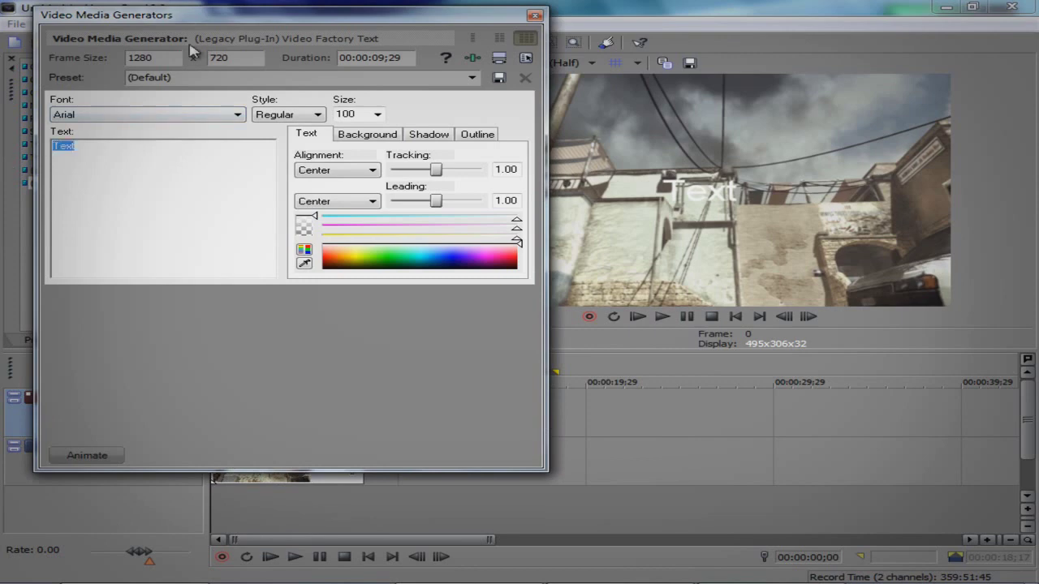
text(Tut)
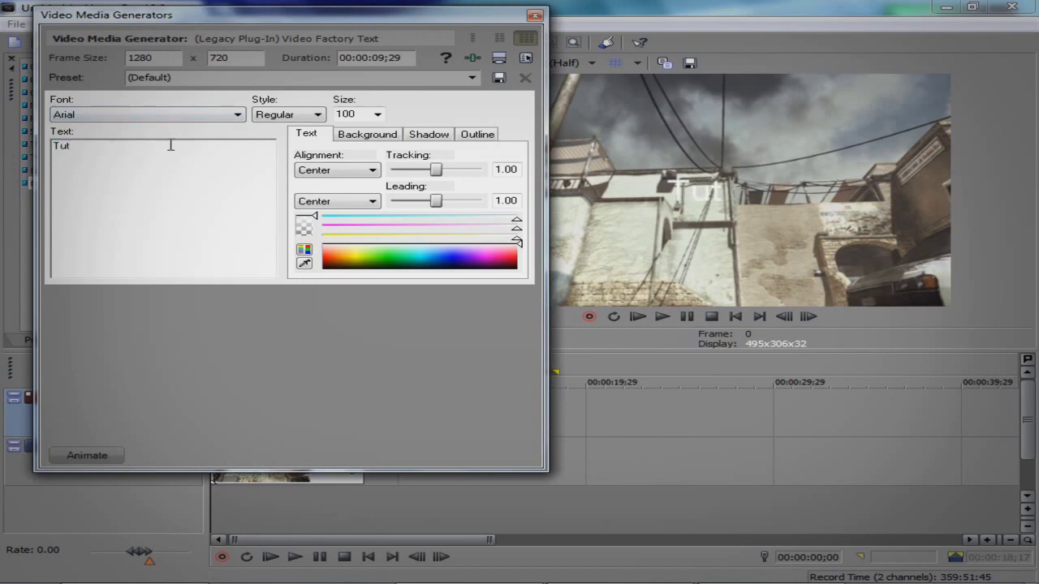
key(ctrl+a)
click(147, 118)
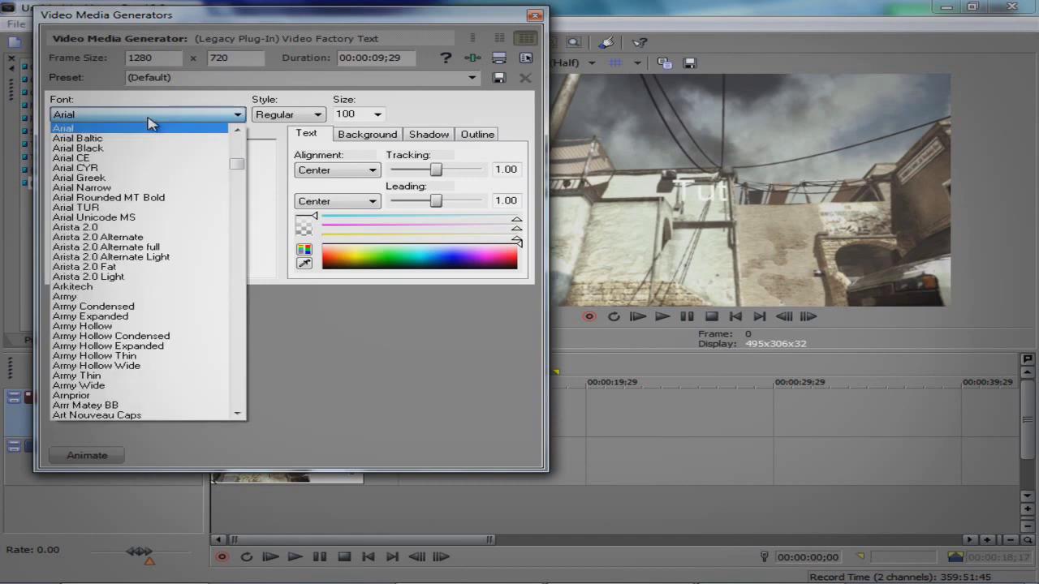
text(bebas)
key(Return)
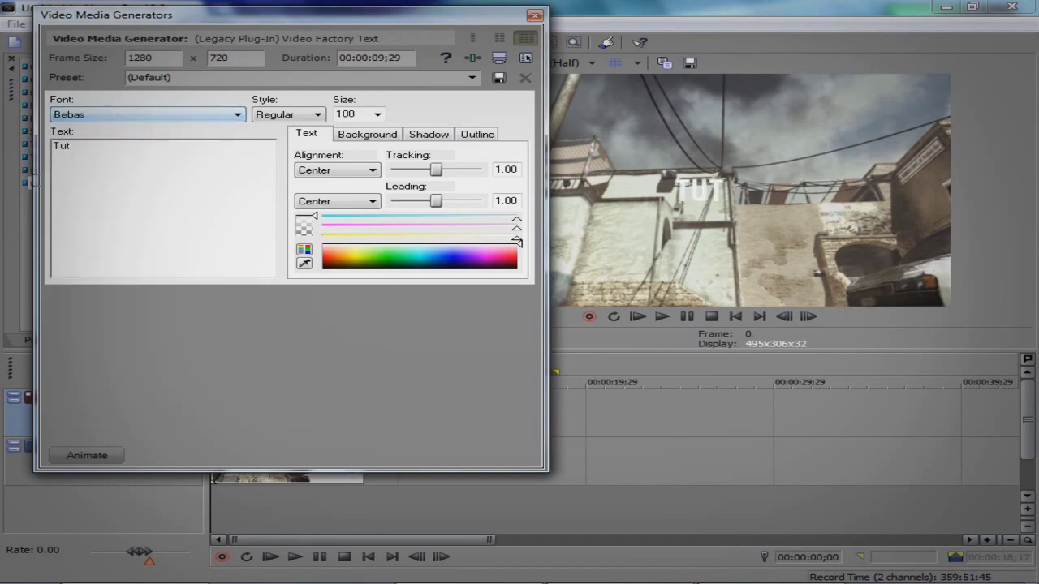
click(378, 113)
click(367, 357)
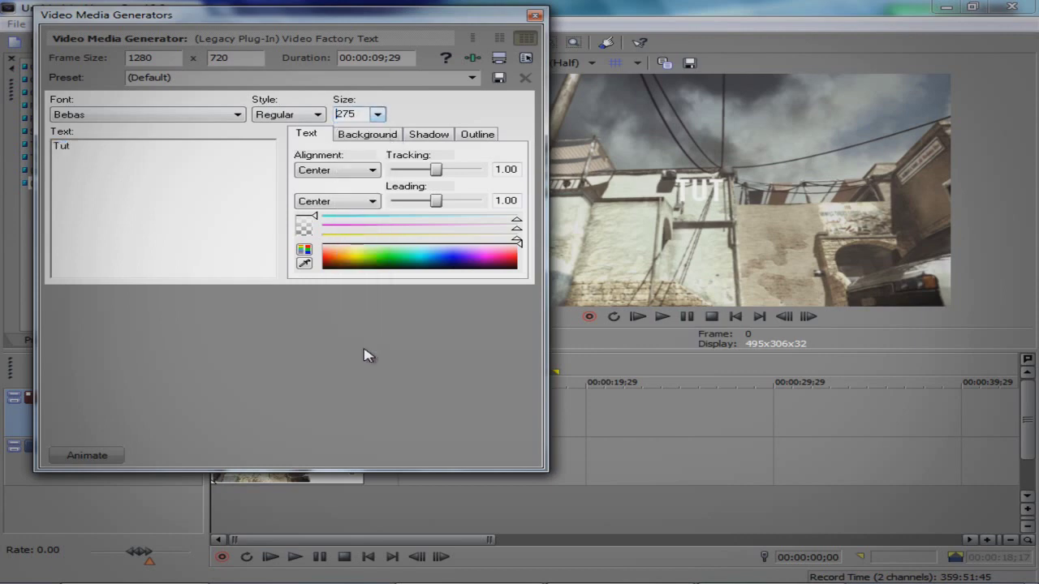
key(Up)
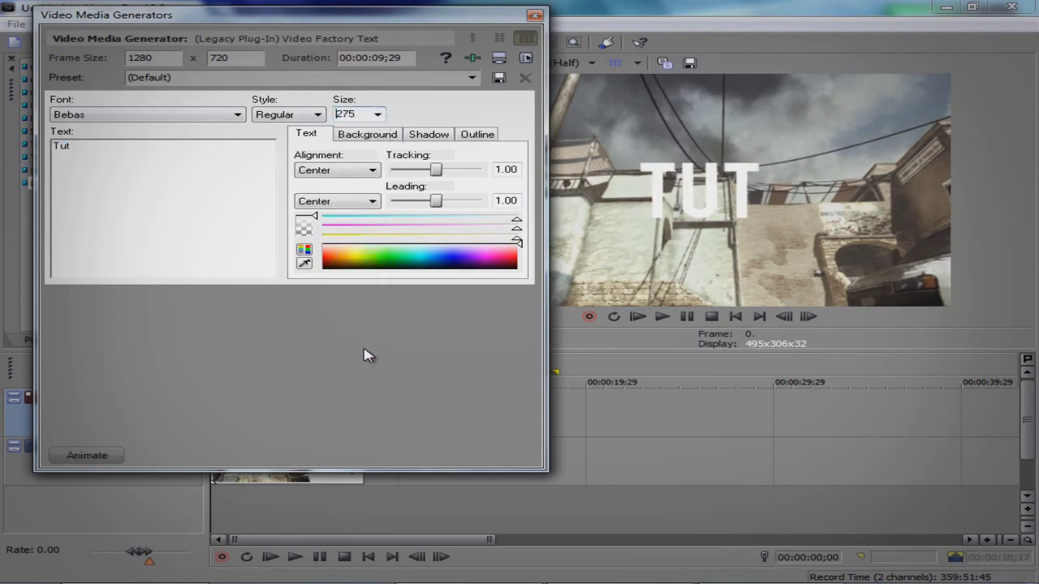
Step: Turn off Maintain aspect ratio in the TUT event's properties, keeping Loop on
click(534, 15)
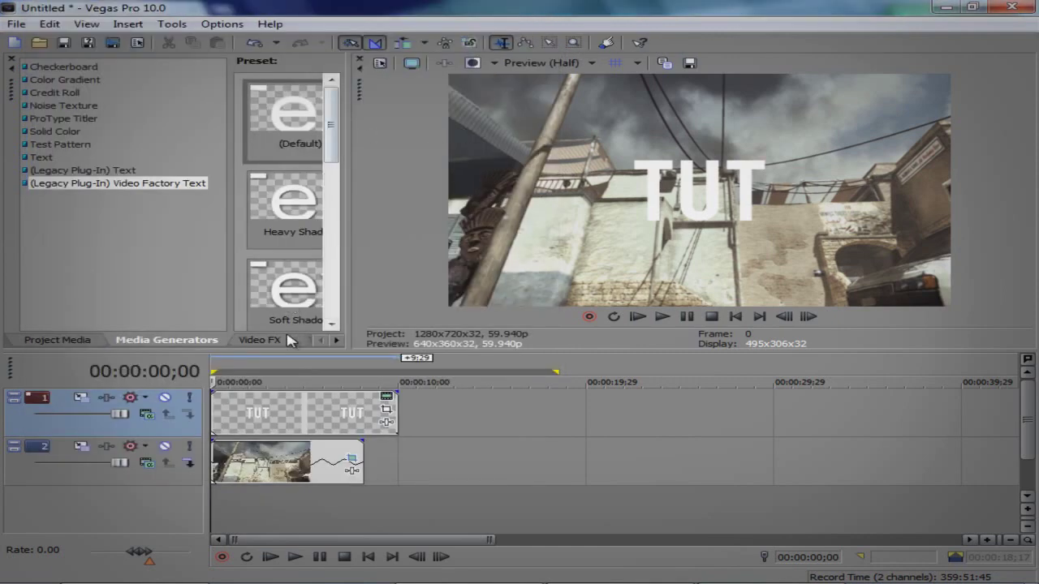
click(329, 428)
right_click(329, 428)
click(361, 412)
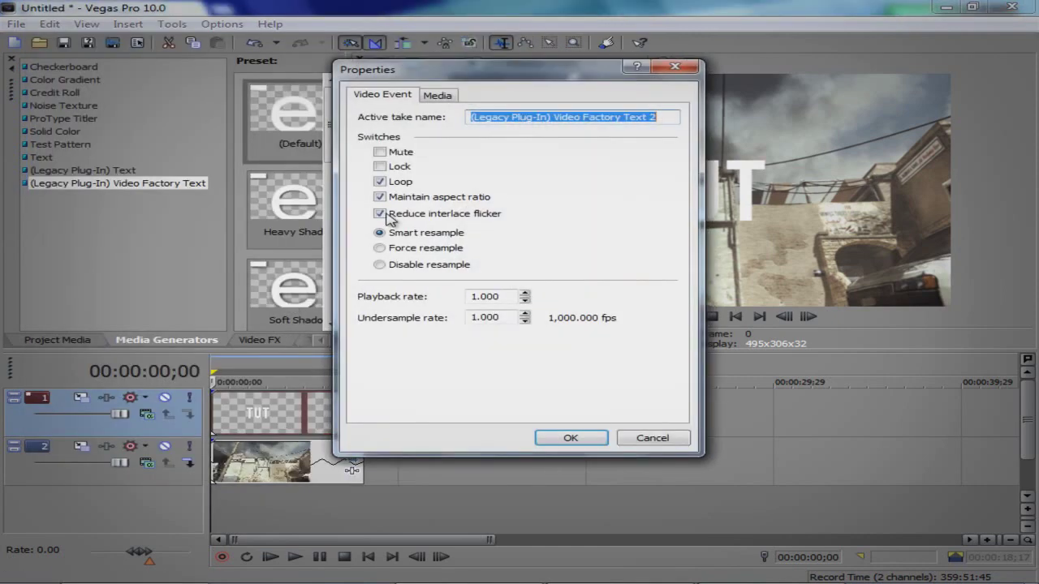
click(453, 199)
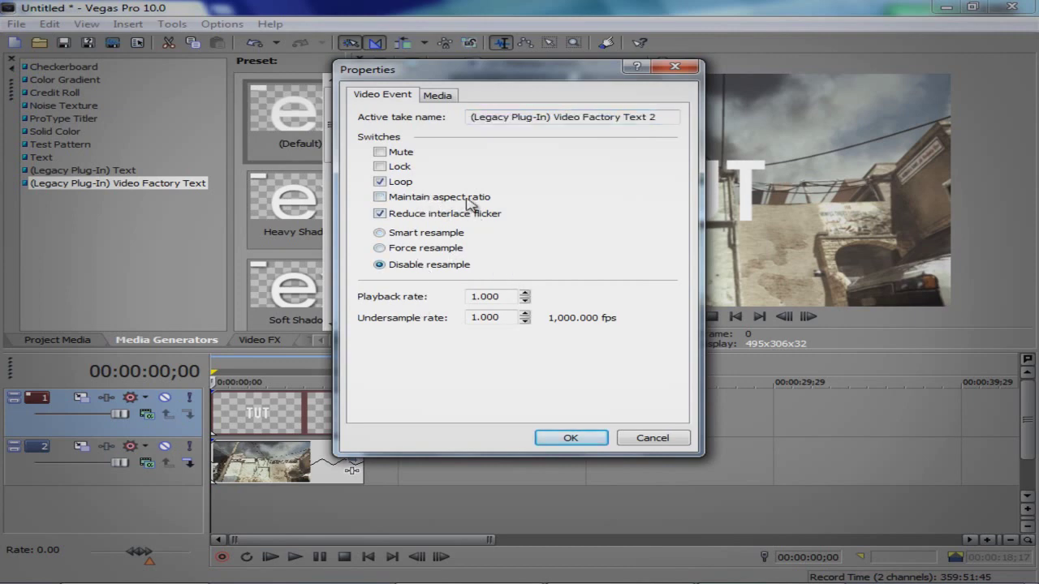
click(570, 439)
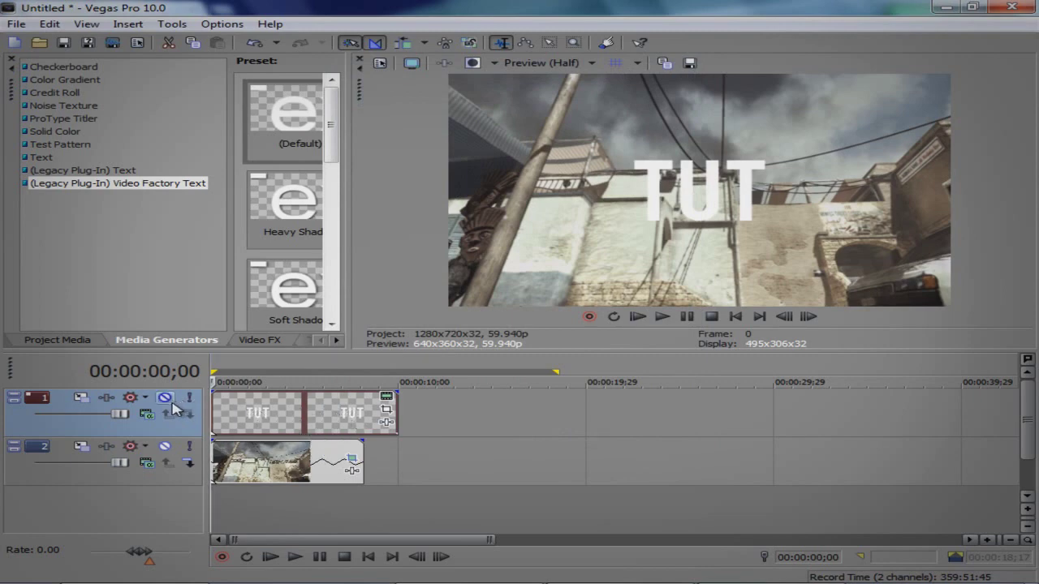
Step: Set track 1 to 3D Source Alpha compositing and trim the TUT event to the video's end
click(151, 417)
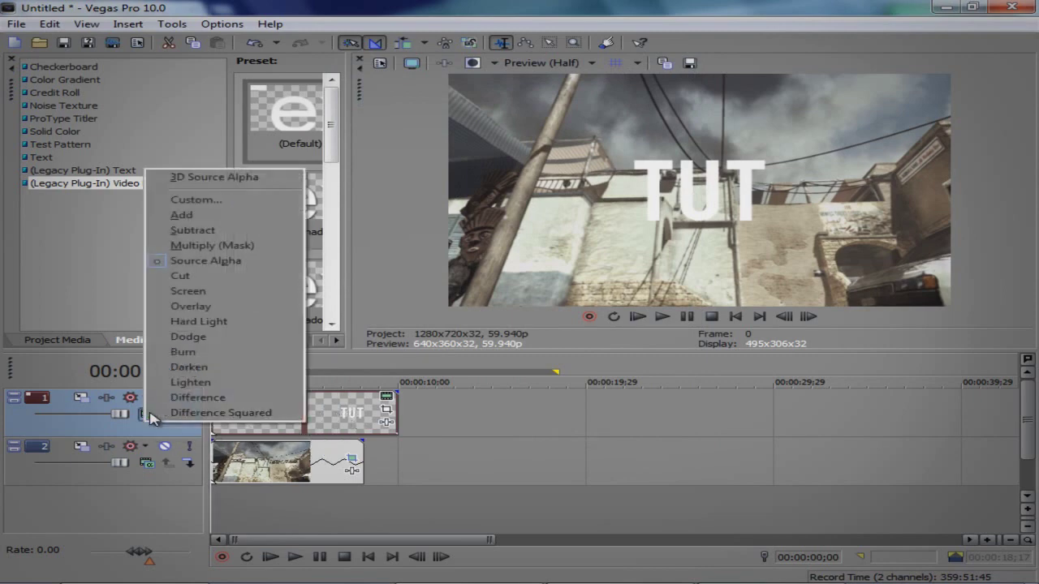
click(219, 183)
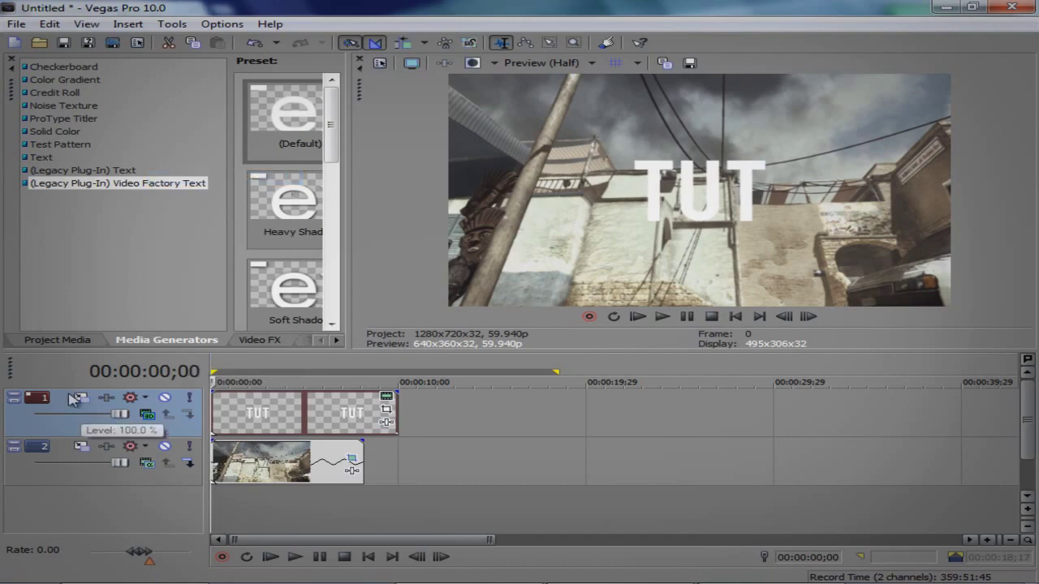
click(388, 410)
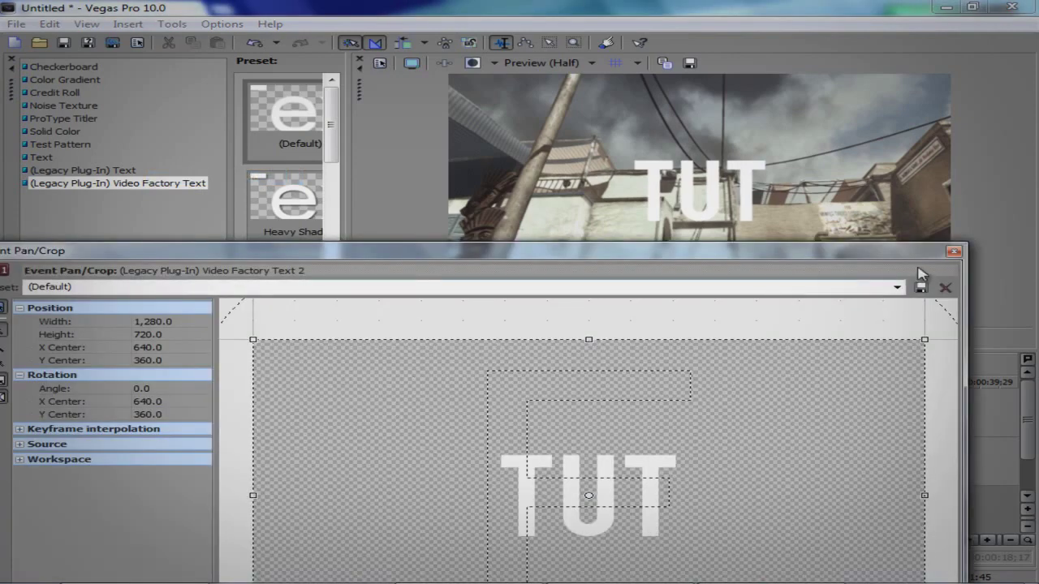
click(953, 251)
click(357, 424)
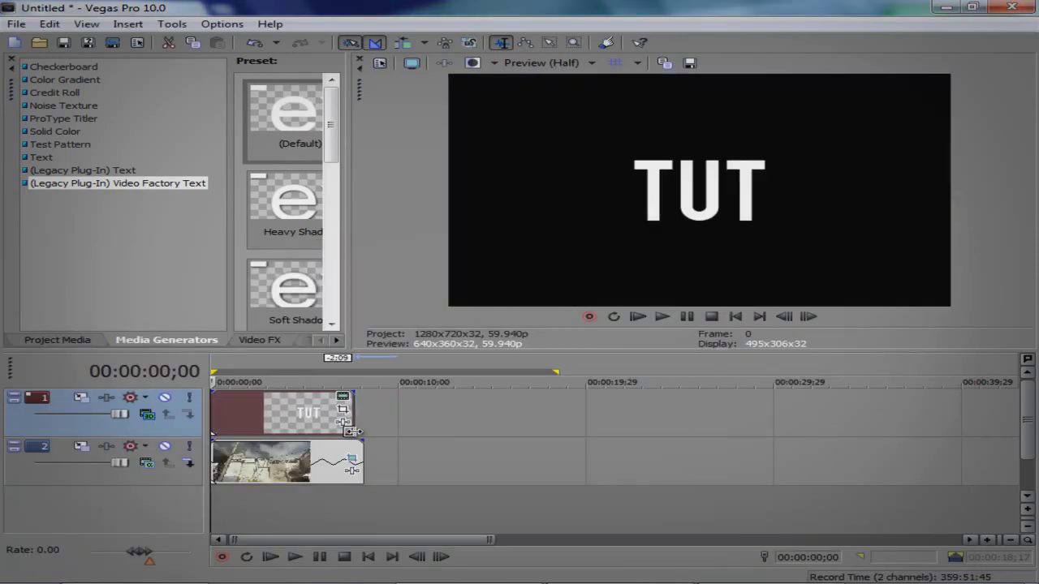
click(81, 398)
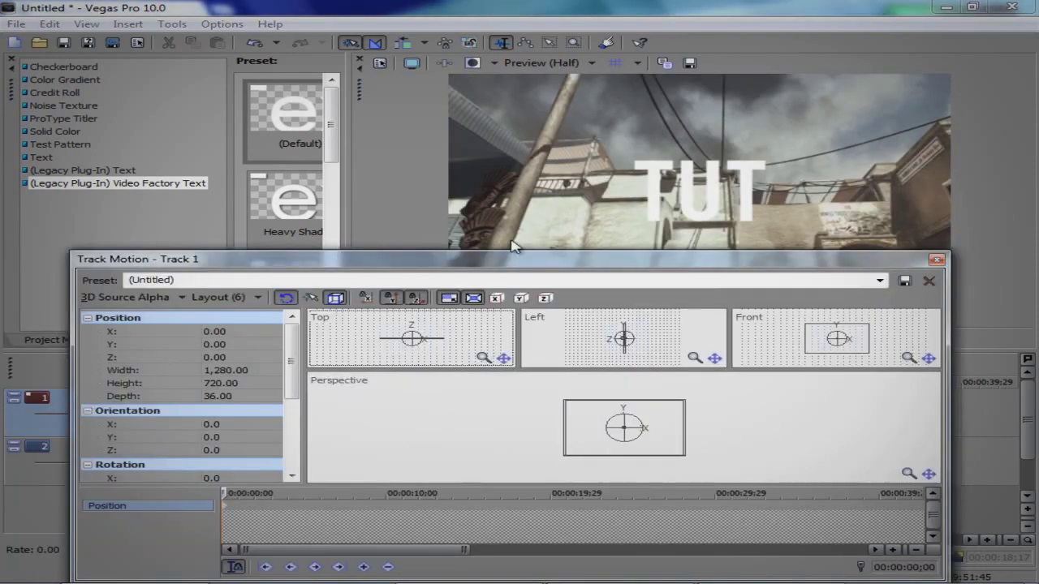
Step: Lock Z movement, move the TUT text to X -206.14, and tilt it to orientation X -24.7
drag(387, 272, 408, 315)
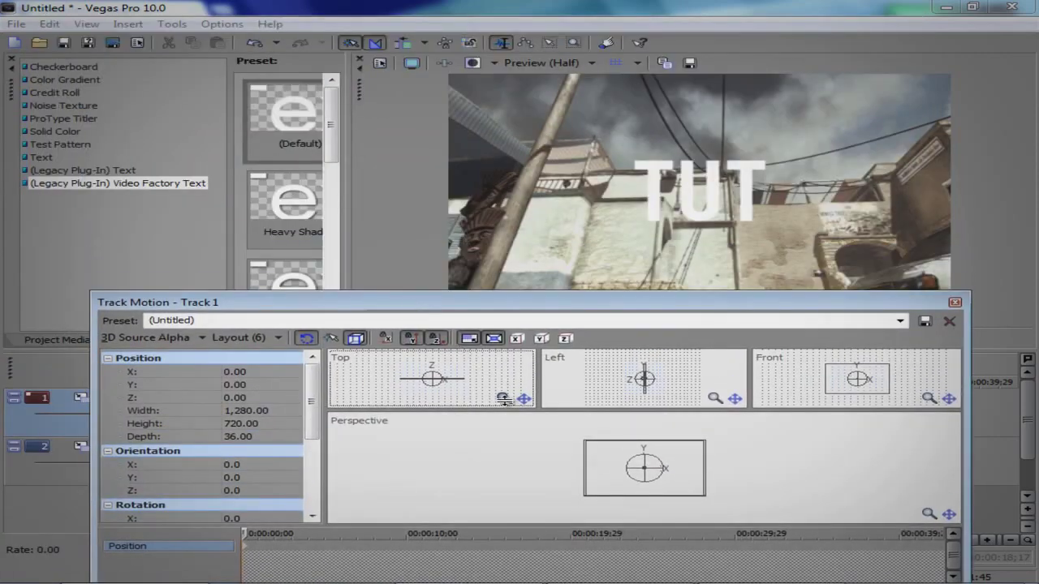
click(435, 340)
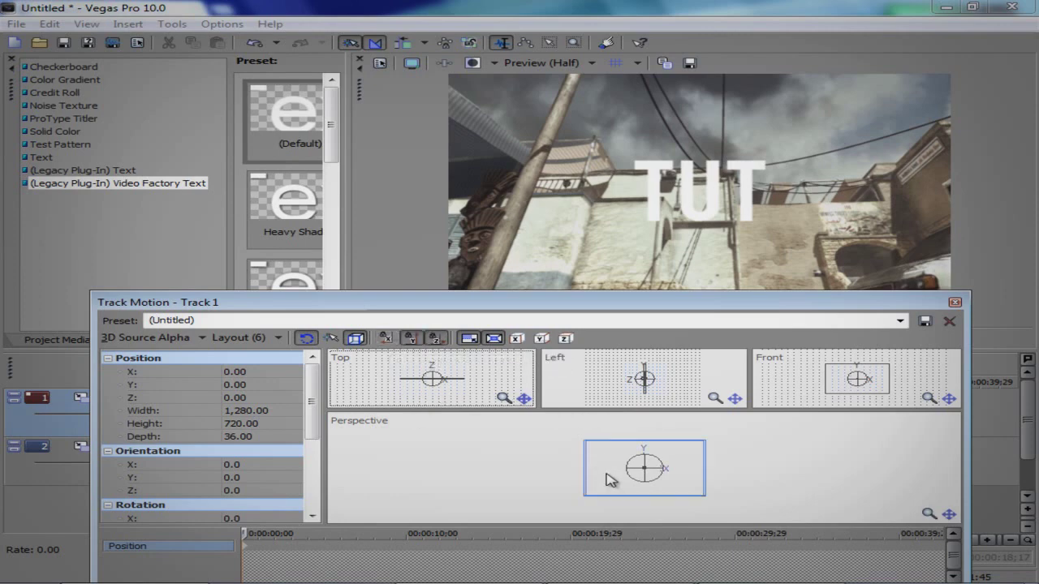
drag(611, 480, 591, 482)
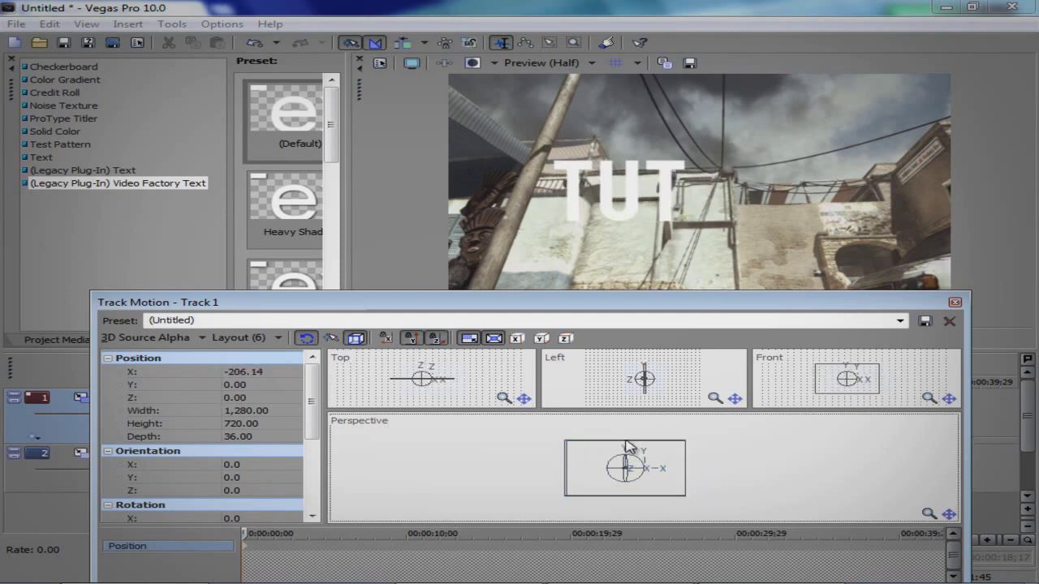
mouse_move(626, 447)
mouse_down()
mouse_move(623, 435)
mouse_move(625, 447)
mouse_up()
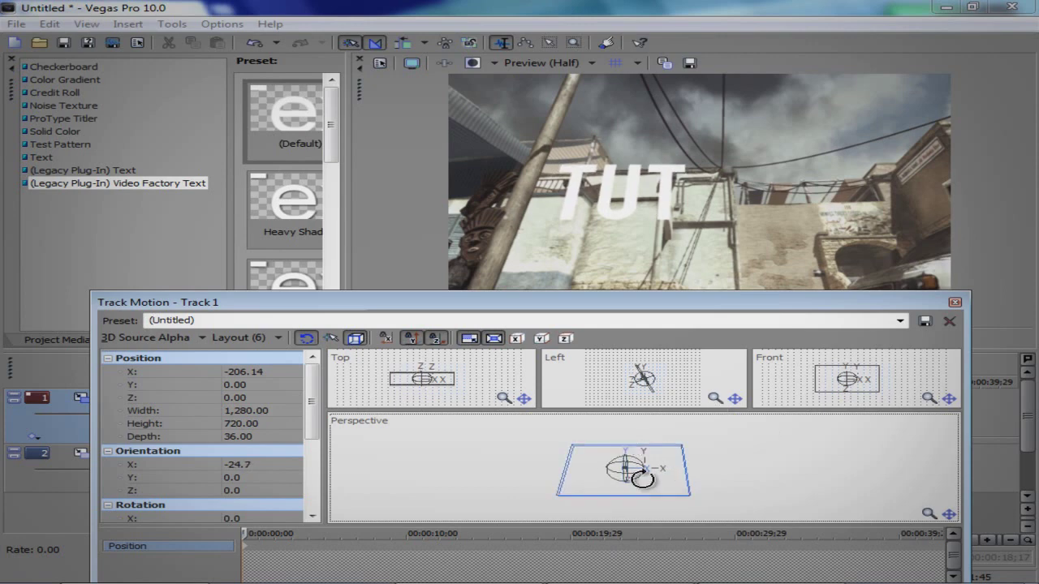
click(954, 302)
Step: On the footage's last frame, keyframe the TUT text further left to X -488.22
click(371, 427)
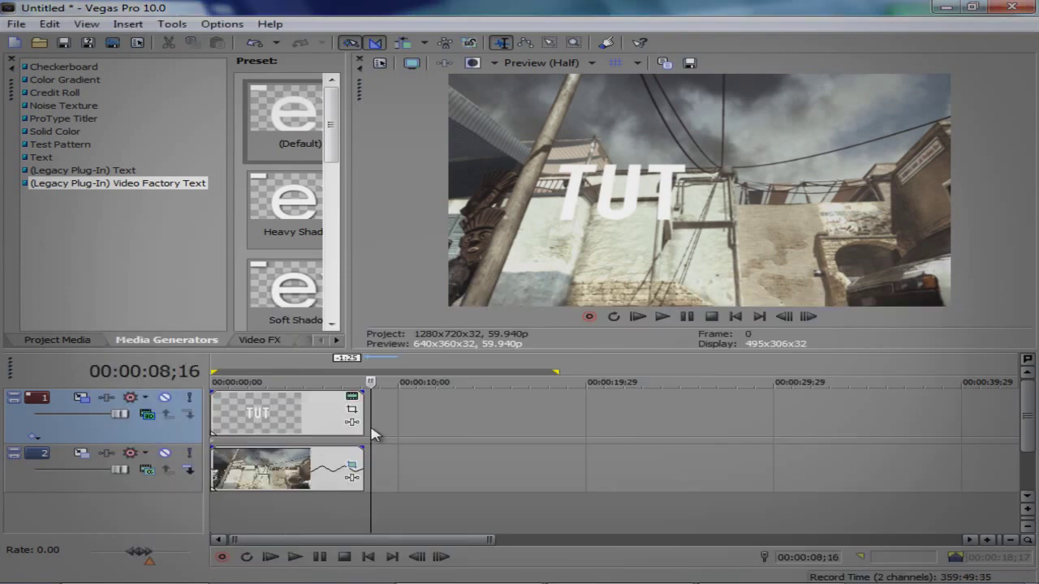
click(363, 428)
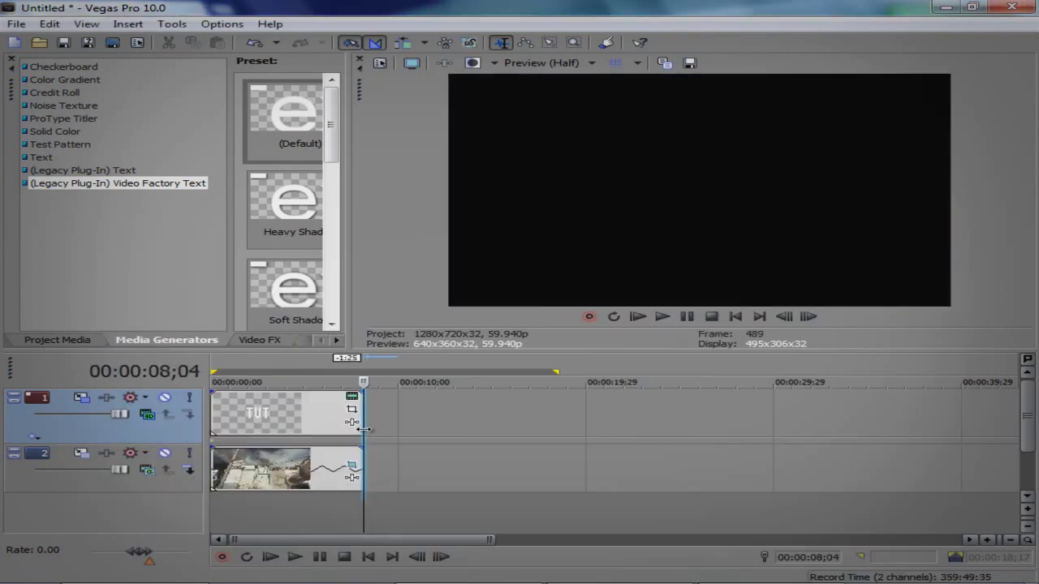
click(788, 316)
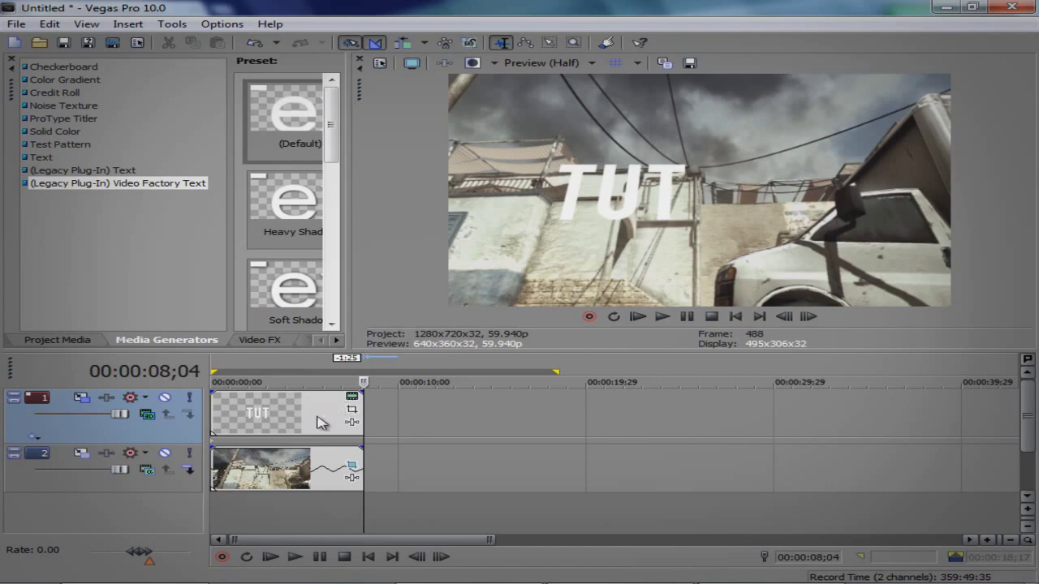
click(146, 414)
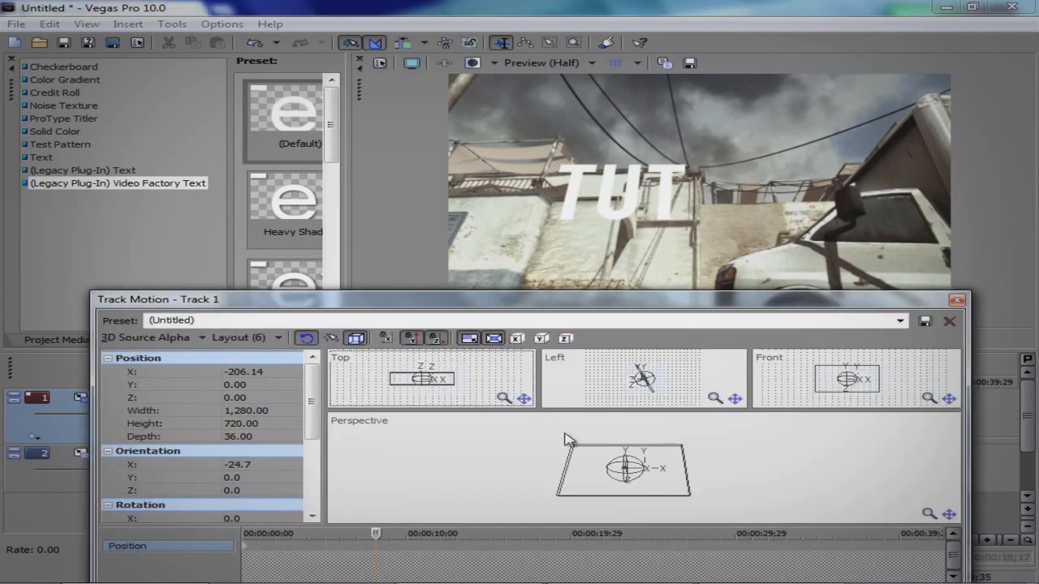
drag(592, 476, 555, 479)
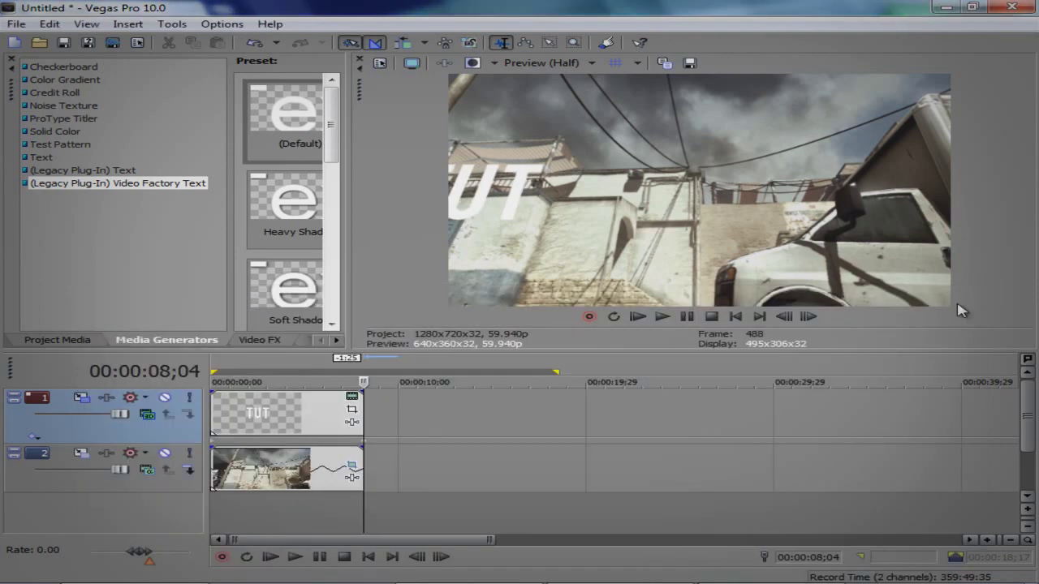
click(957, 300)
Step: Select the TUT event and scrub the timeline to preview the text's motion
click(269, 414)
drag(269, 414, 211, 433)
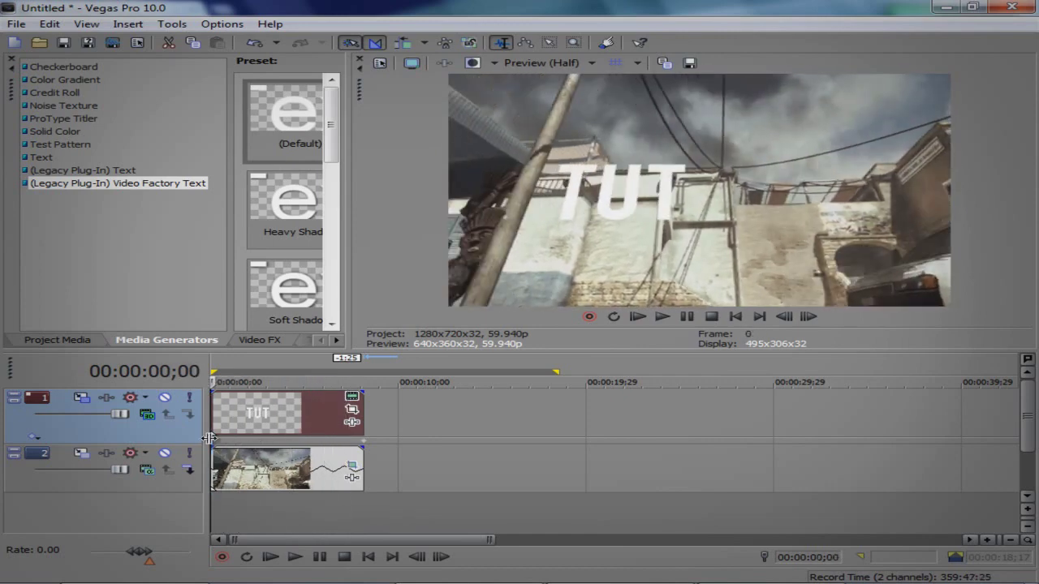
click(261, 340)
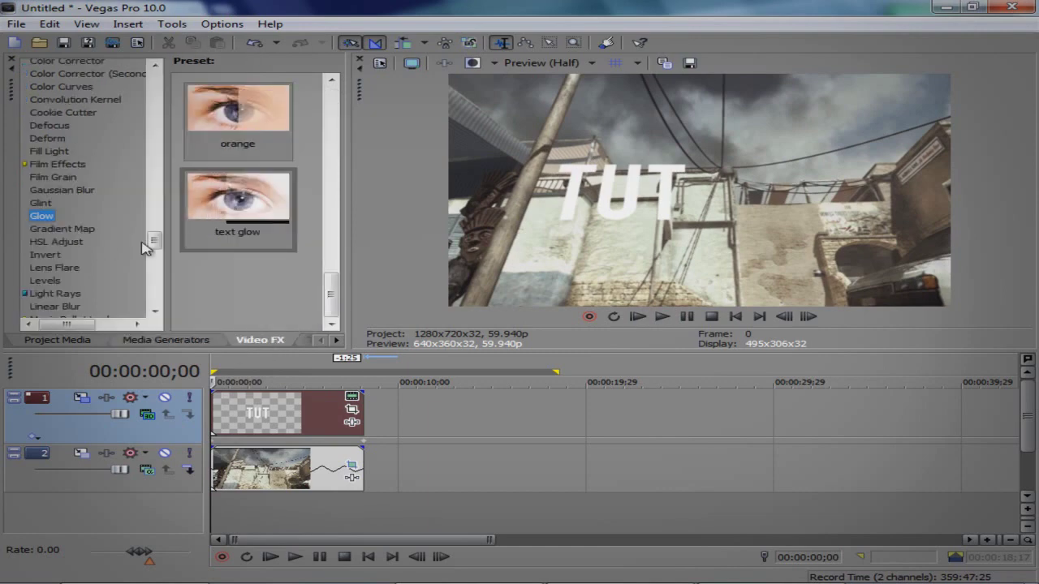
Step: Apply the Glow 'text glow' preset to the TUT text event
click(243, 203)
drag(238, 203, 303, 426)
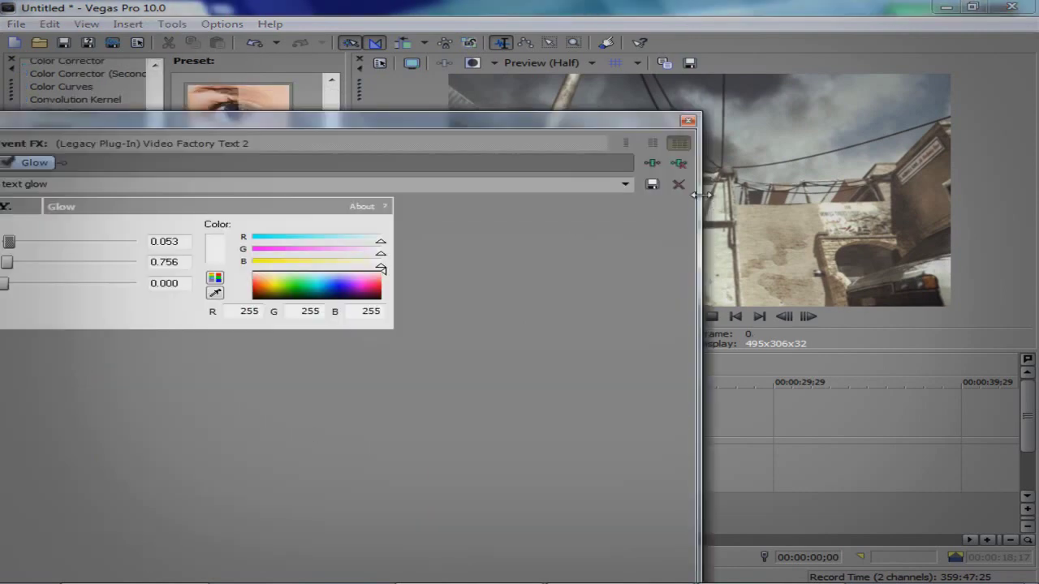
click(687, 122)
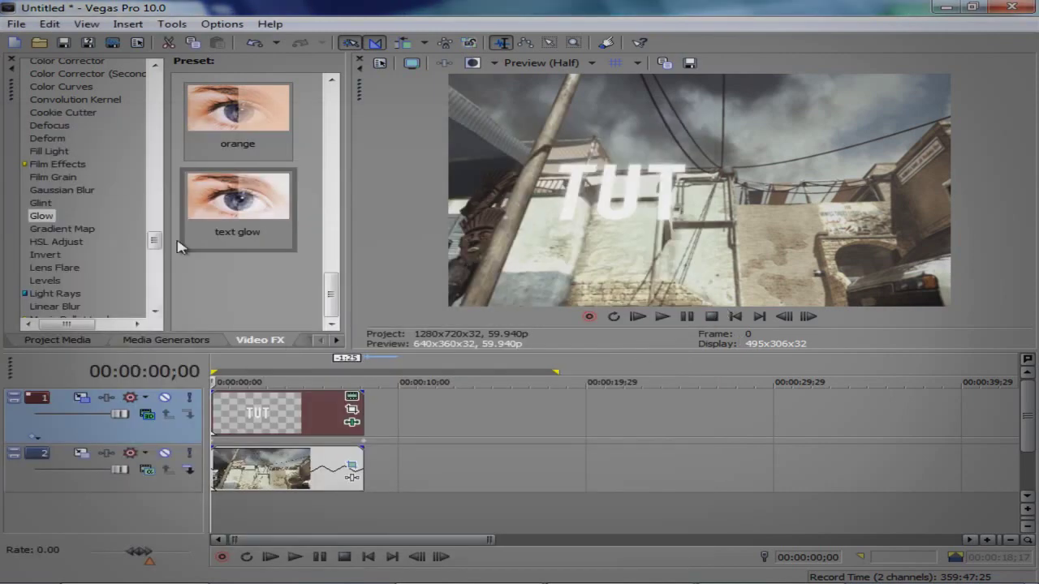
Step: Find Color Curves in the Video FX list to show its presets, like 'cod4 movie'
drag(160, 255, 154, 220)
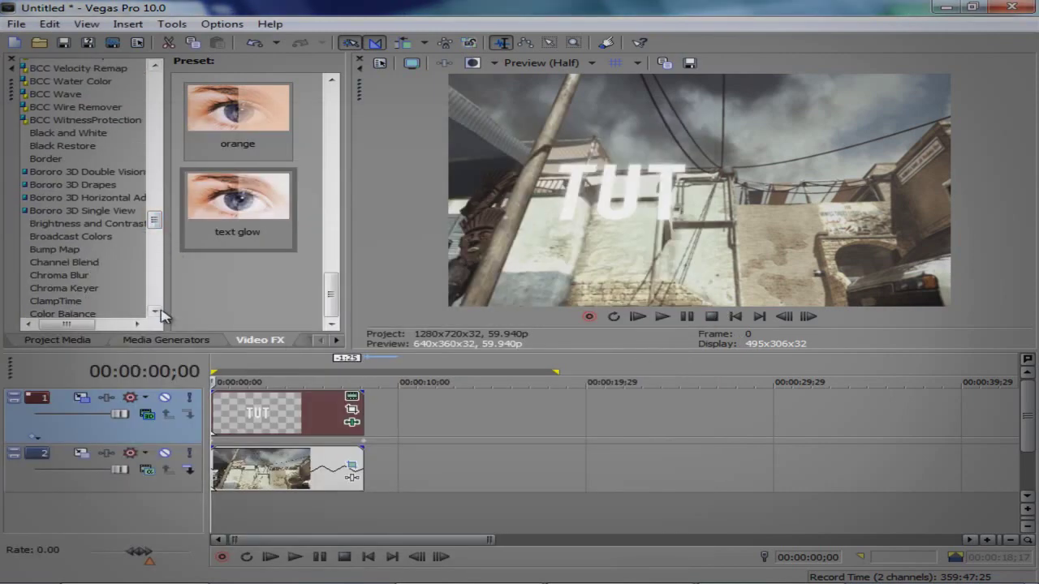
click(154, 312)
click(154, 312)
click(155, 312)
click(154, 311)
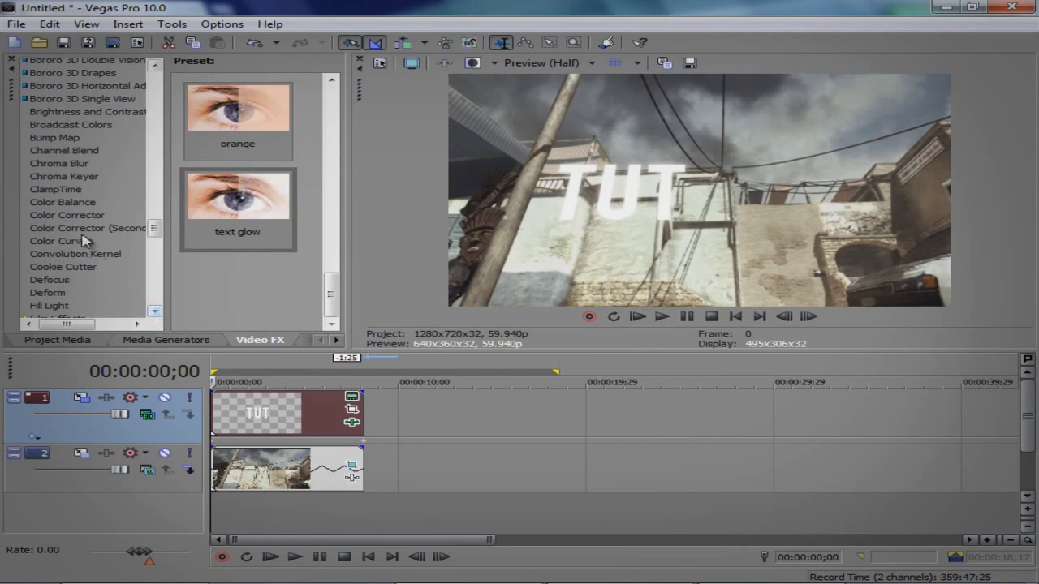
click(82, 241)
drag(330, 98, 351, 302)
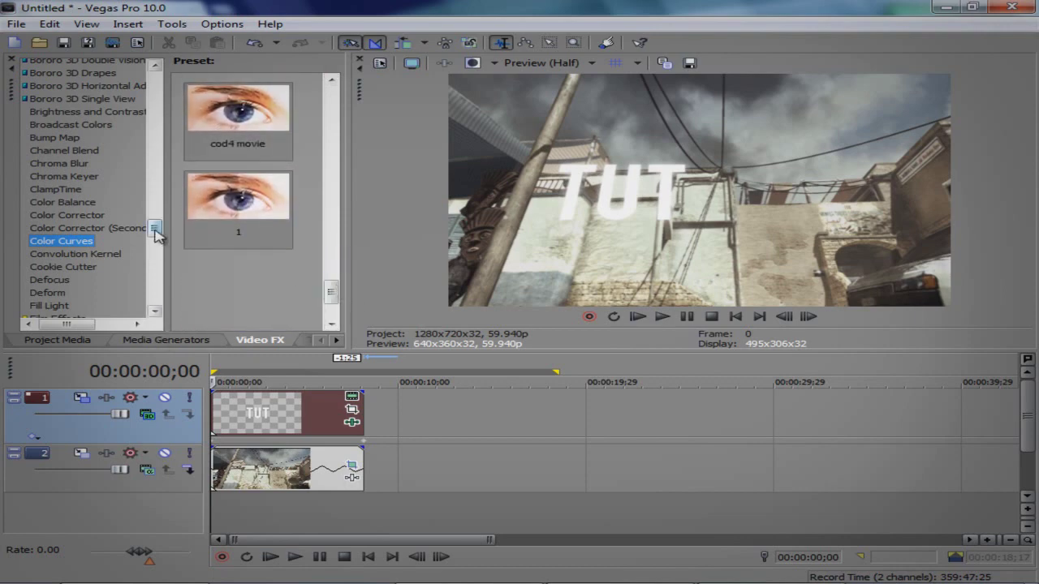
Step: Apply Color Curves preset '1' to the track 2 game clip for a brighter, higher-contrast look
drag(253, 218, 286, 471)
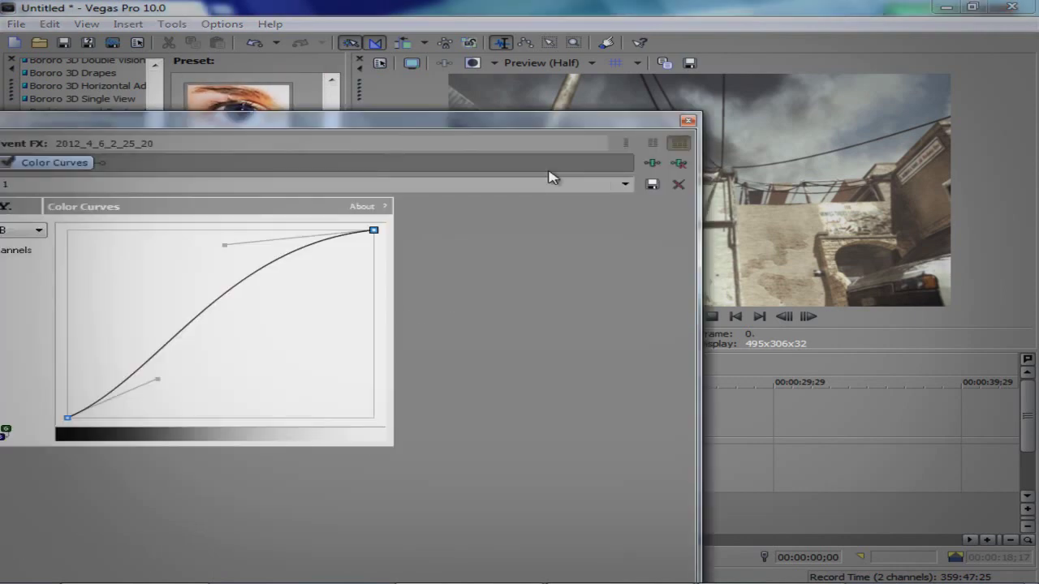
click(688, 120)
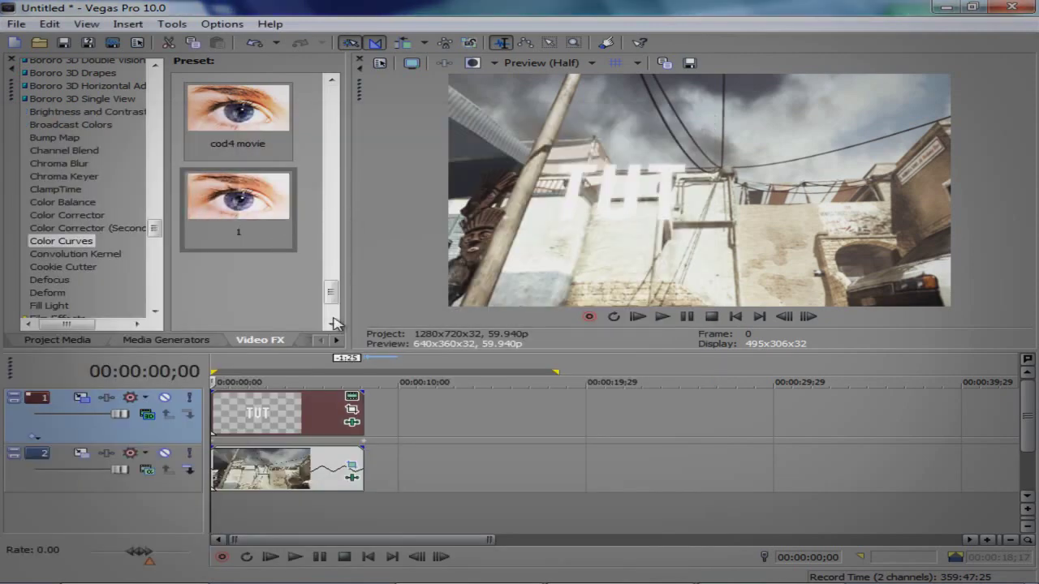
mouse_move(154, 229)
mouse_down()
mouse_move(155, 251)
mouse_move(159, 106)
mouse_move(166, 255)
mouse_move(163, 241)
mouse_up()
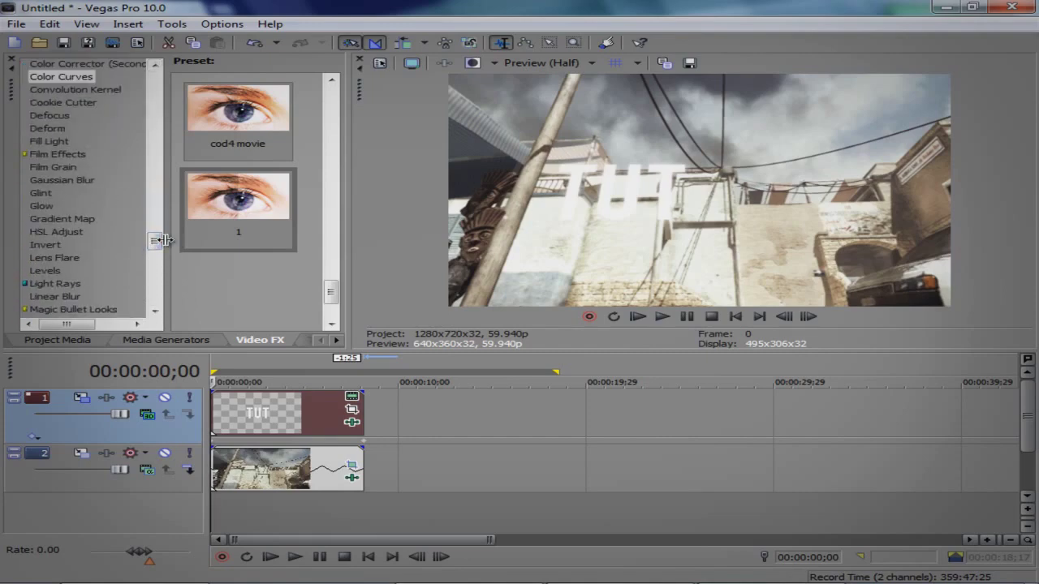